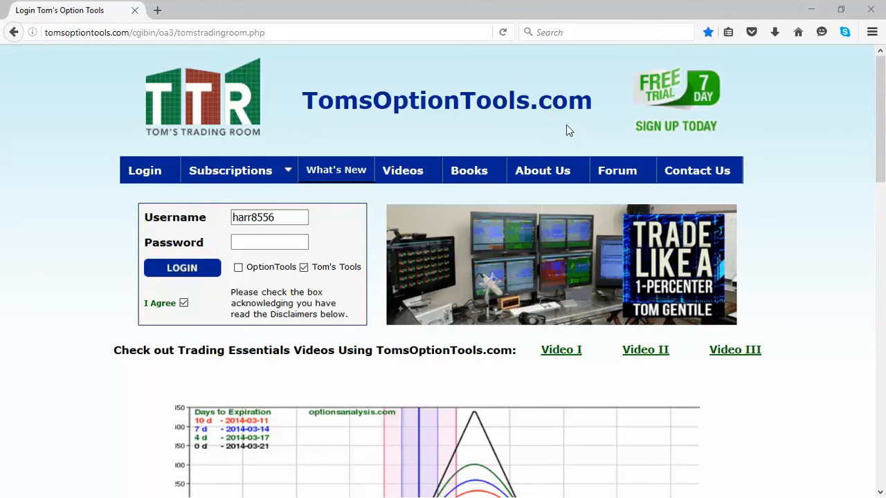
Log in with the saved username from the Forum menu, then bring up the forum Search page.
{"action": "left_click", "coordinate": [616, 173]}
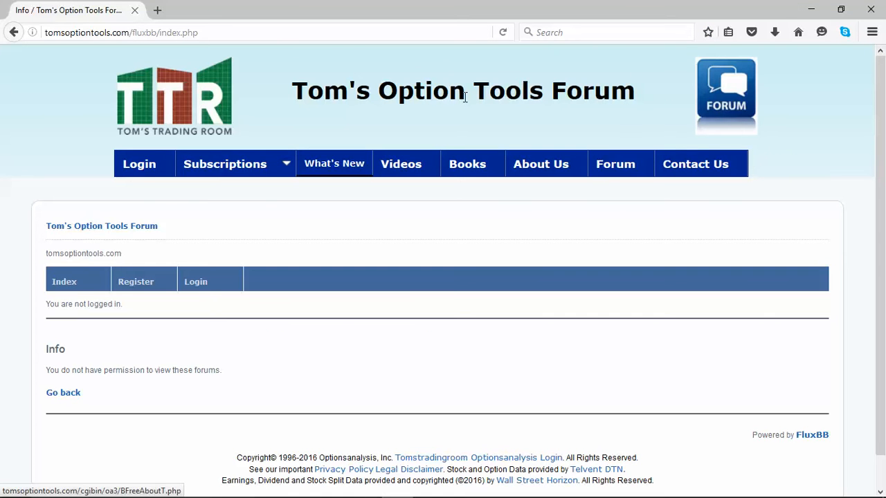
{"action": "left_click", "coordinate": [201, 282]}
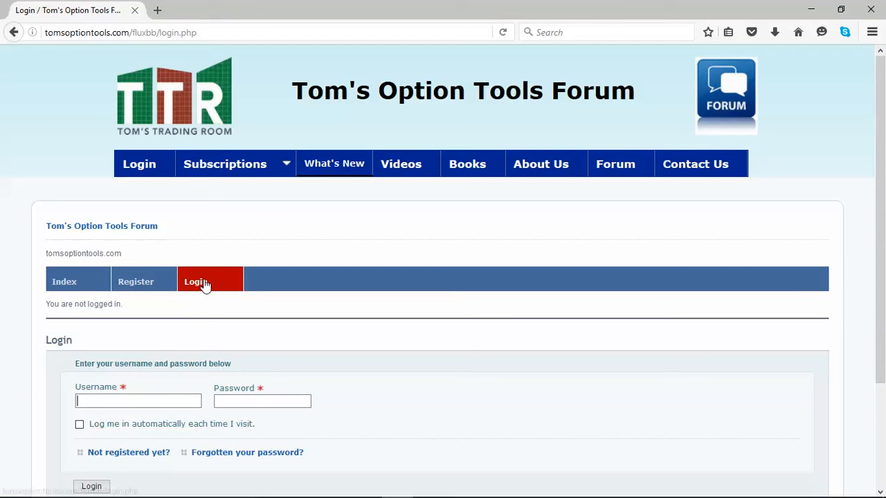
{"action": "left_click", "coordinate": [138, 400]}
{"action": "left_click", "coordinate": [97, 415]}
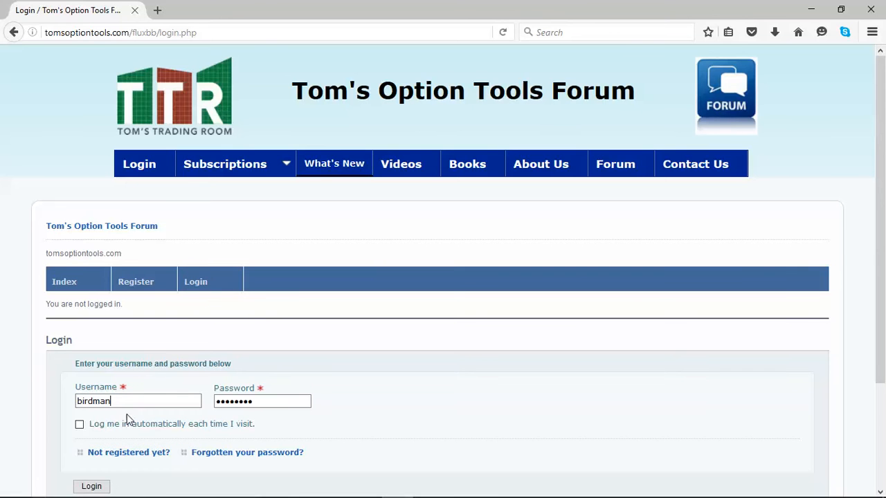
{"action": "left_click", "coordinate": [91, 486]}
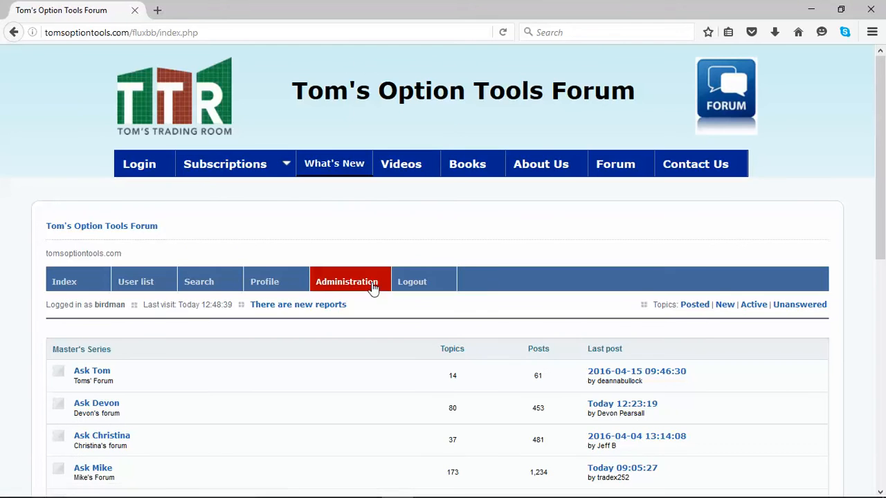
{"action": "left_click", "coordinate": [200, 285]}
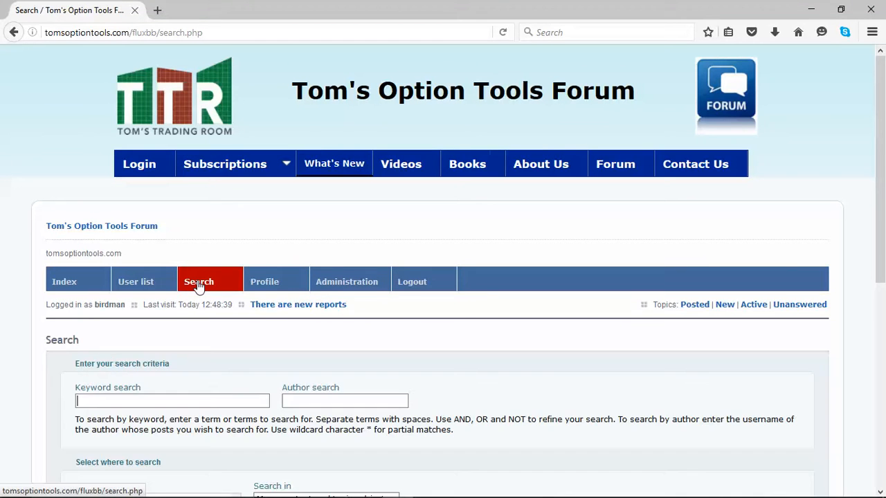
{"action": "scroll", "coordinate": [228, 261], "scroll_direction": "down", "scroll_amount": 2}
{"action": "scroll", "coordinate": [228, 262], "scroll_direction": "down", "scroll_amount": 3}
{"action": "scroll", "coordinate": [229, 261], "scroll_direction": "down", "scroll_amount": 1}
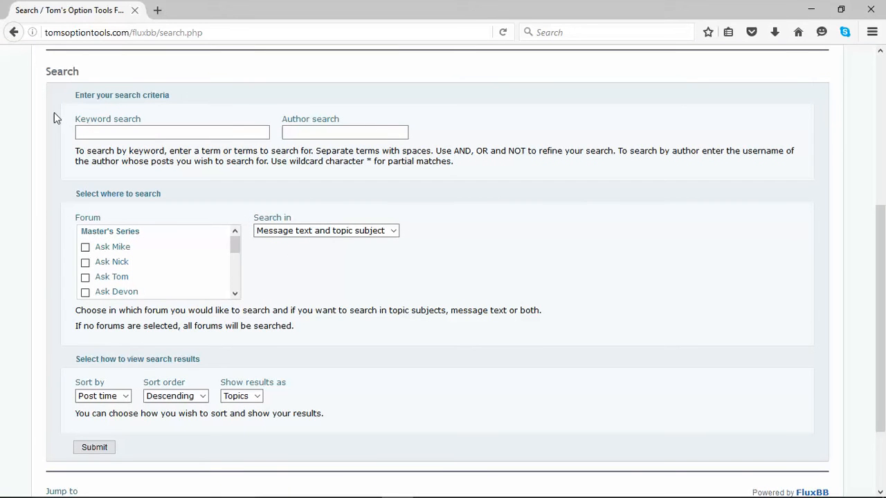
Enter 'image' as the search keyword and submit the search.
{"action": "left_click", "coordinate": [148, 130]}
{"action": "type", "text": "image"}
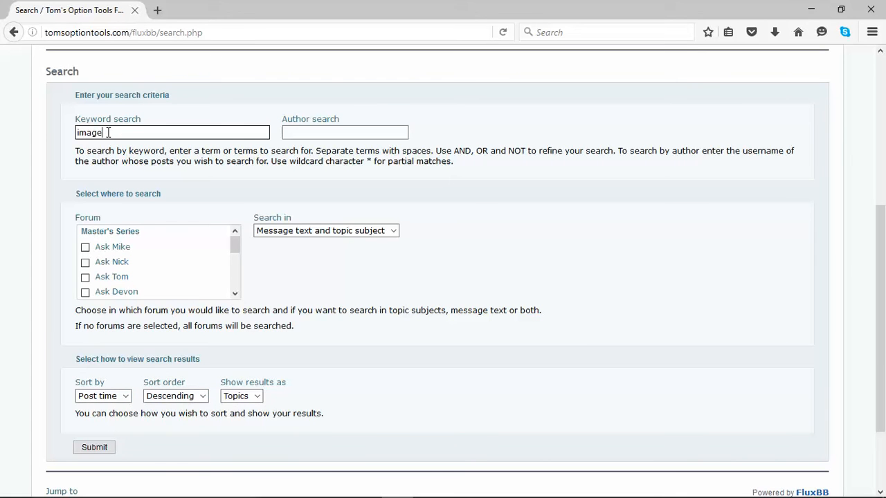
{"action": "left_click", "coordinate": [101, 447]}
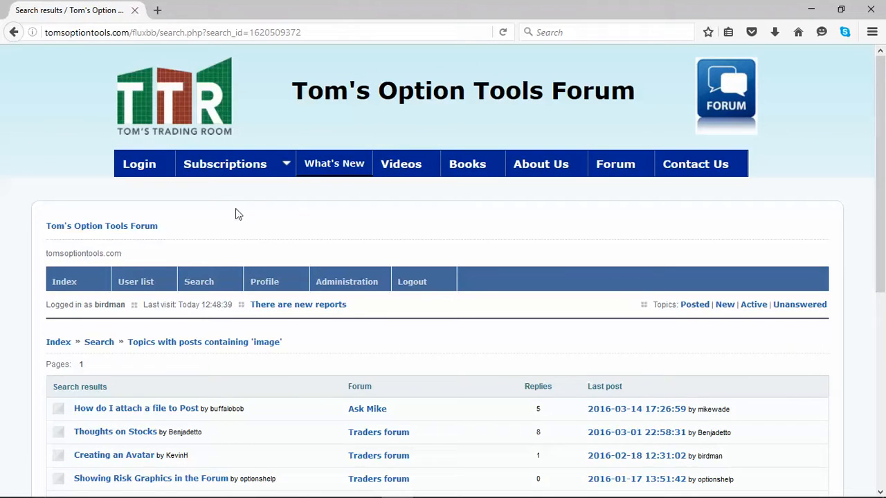
{"action": "scroll", "coordinate": [235, 211], "scroll_direction": "down", "scroll_amount": 3}
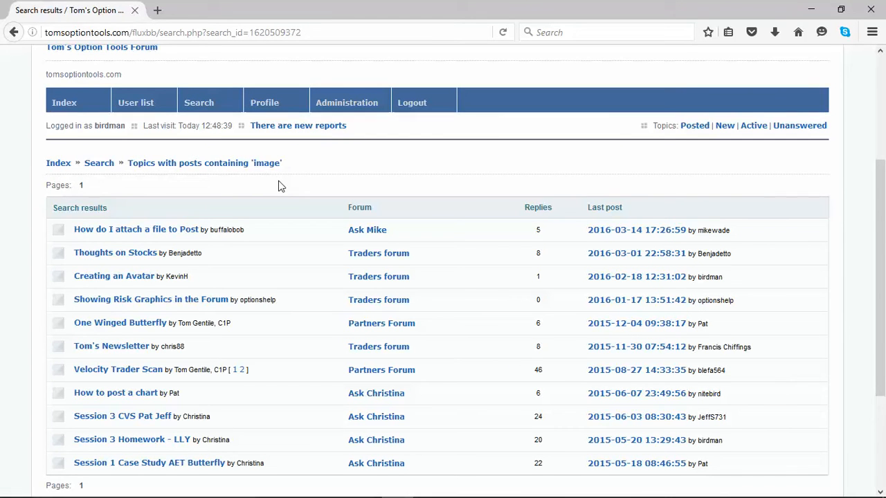
{"action": "scroll", "coordinate": [281, 186], "scroll_direction": "down", "scroll_amount": 3}
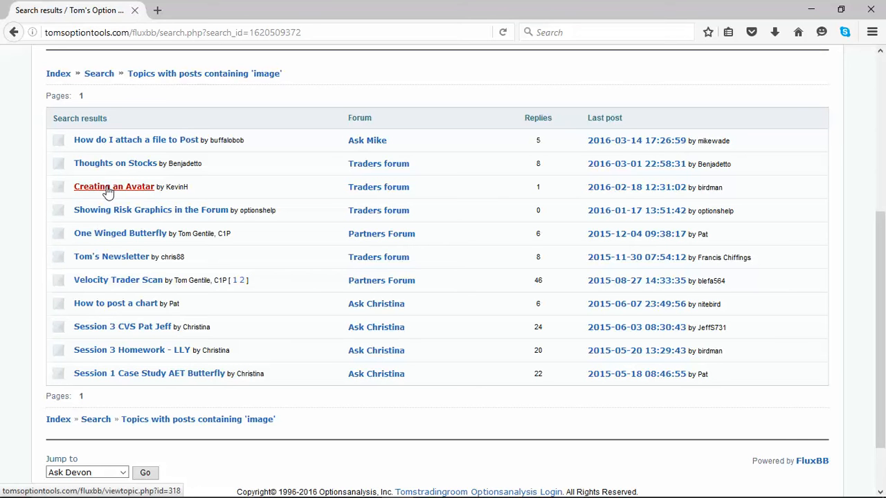
Open the 'Creating an Avatar' topic from the image search results.
{"action": "left_click", "coordinate": [108, 188]}
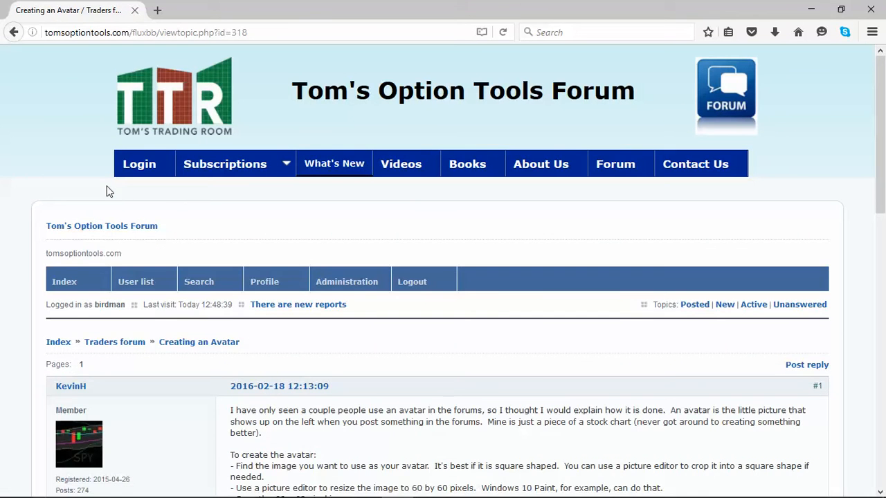
{"action": "scroll", "coordinate": [168, 211], "scroll_direction": "down", "scroll_amount": 1}
{"action": "scroll", "coordinate": [168, 211], "scroll_direction": "down", "scroll_amount": 2}
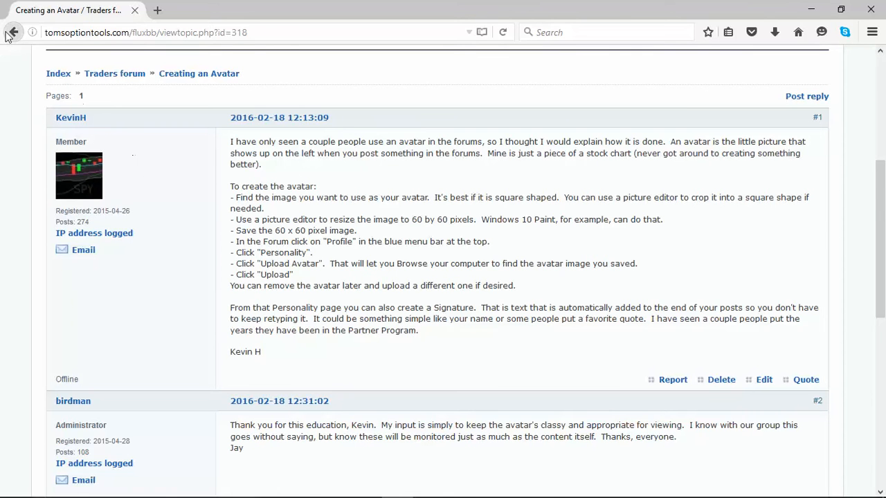
Return from the avatar thread to the image search results.
{"action": "key", "text": "alt+Left"}
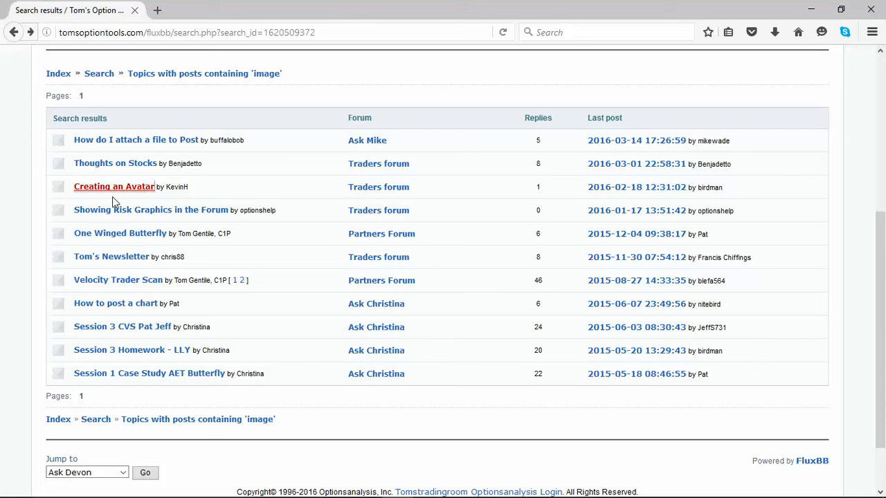
{"action": "left_click", "coordinate": [162, 210]}
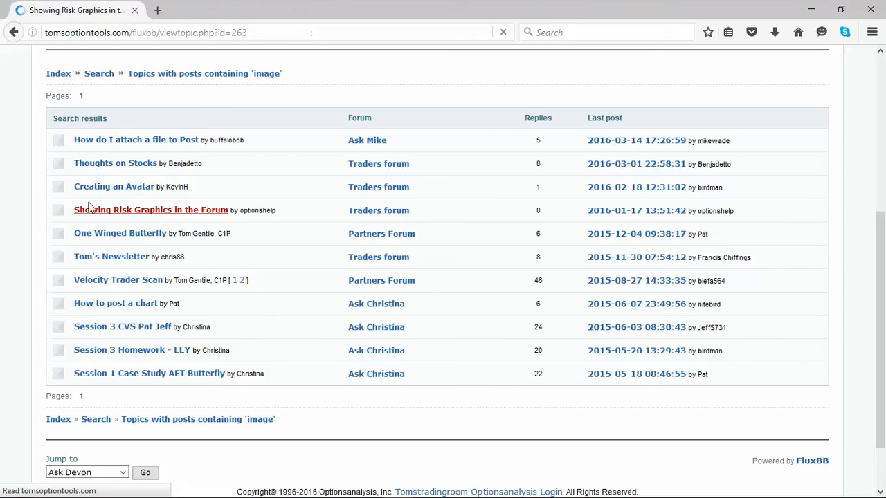
{"action": "scroll", "coordinate": [29, 208], "scroll_direction": "down", "scroll_amount": 1}
{"action": "scroll", "coordinate": [29, 207], "scroll_direction": "down", "scroll_amount": 3}
{"action": "scroll", "coordinate": [29, 208], "scroll_direction": "down", "scroll_amount": 2}
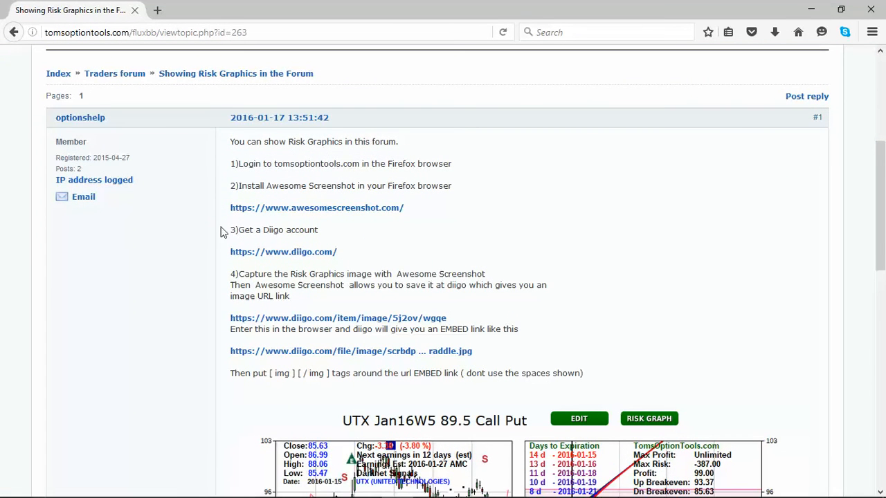
{"action": "scroll", "coordinate": [206, 245], "scroll_direction": "down", "scroll_amount": 1}
{"action": "scroll", "coordinate": [206, 245], "scroll_direction": "down", "scroll_amount": 4}
{"action": "scroll", "coordinate": [374, 249], "scroll_direction": "down", "scroll_amount": 1}
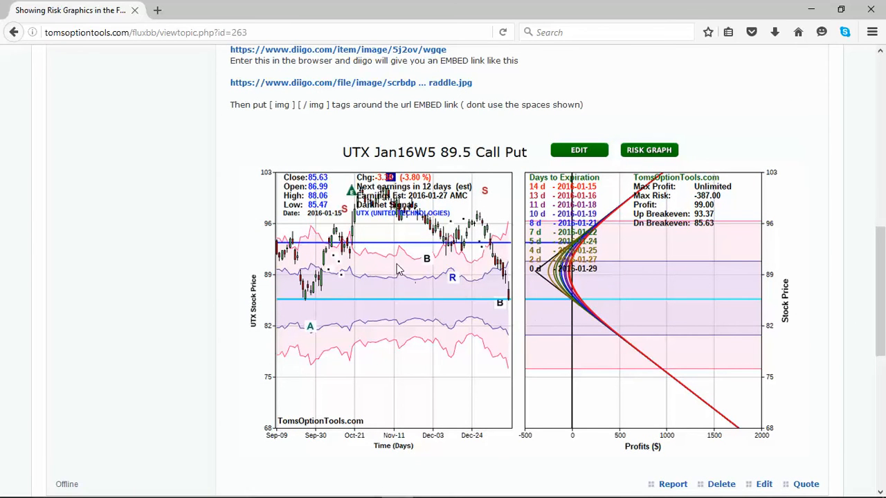
{"action": "left_click", "coordinate": [14, 33]}
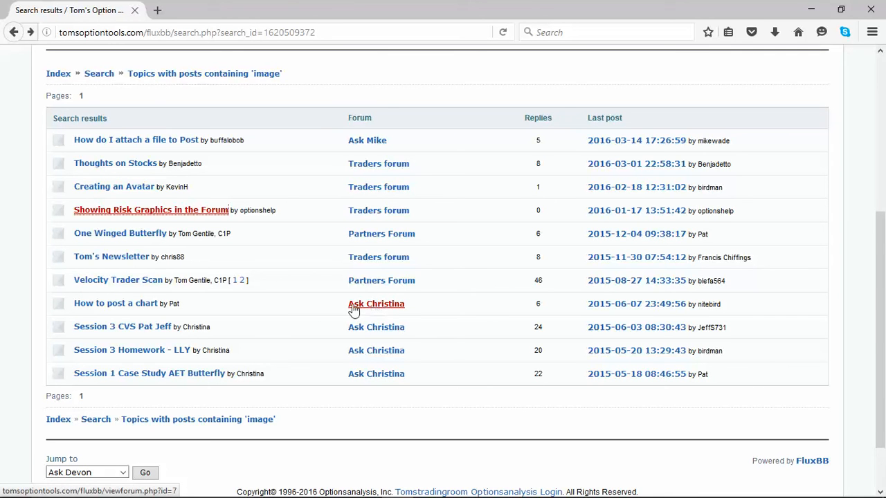
Open the 'How to post a chart' topic from the search results.
{"action": "left_click", "coordinate": [118, 304]}
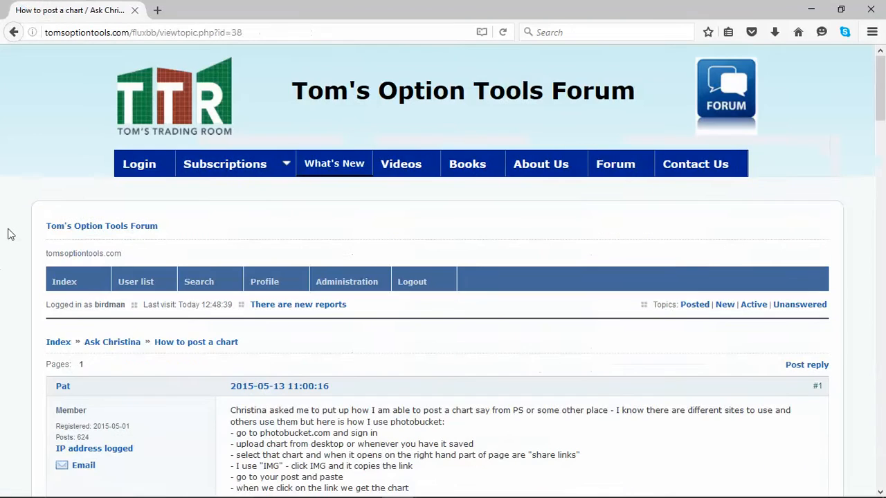
{"action": "scroll", "coordinate": [11, 237], "scroll_direction": "down", "scroll_amount": 3}
{"action": "scroll", "coordinate": [12, 238], "scroll_direction": "down", "scroll_amount": 3}
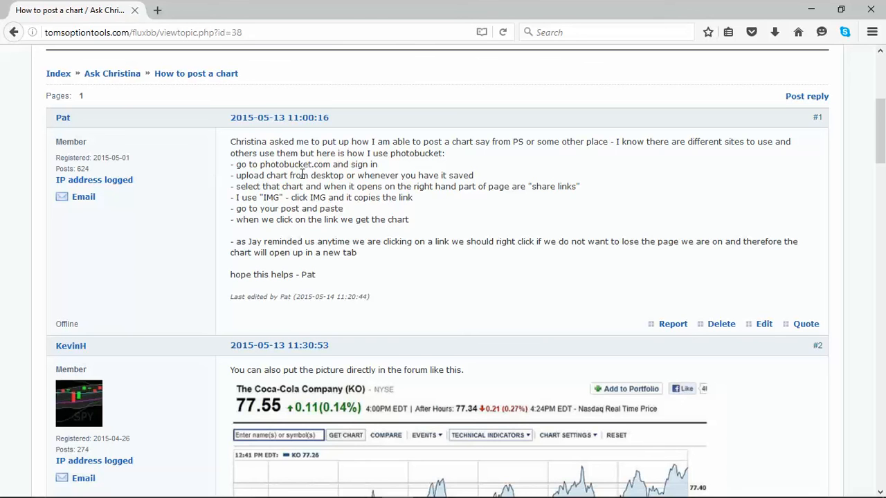
{"action": "scroll", "coordinate": [196, 211], "scroll_direction": "down", "scroll_amount": 1}
{"action": "scroll", "coordinate": [196, 210], "scroll_direction": "down", "scroll_amount": 4}
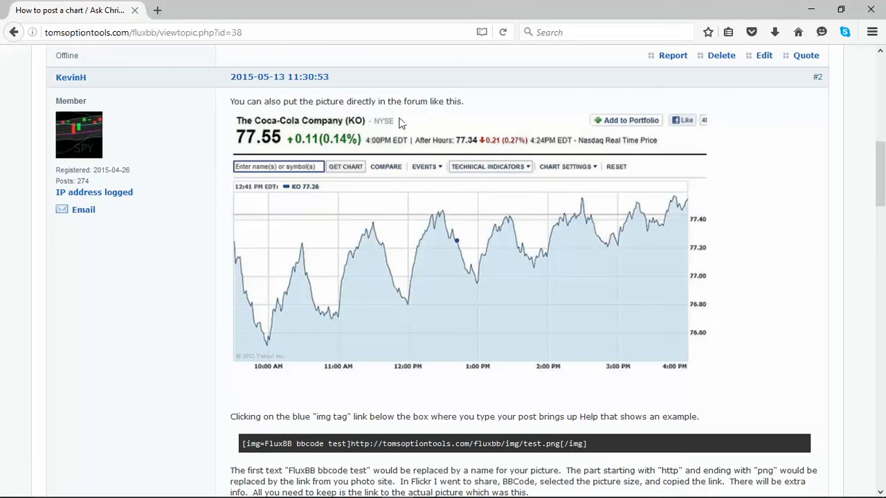
{"action": "scroll", "coordinate": [226, 207], "scroll_direction": "down", "scroll_amount": 3}
{"action": "scroll", "coordinate": [225, 206], "scroll_direction": "down", "scroll_amount": 2}
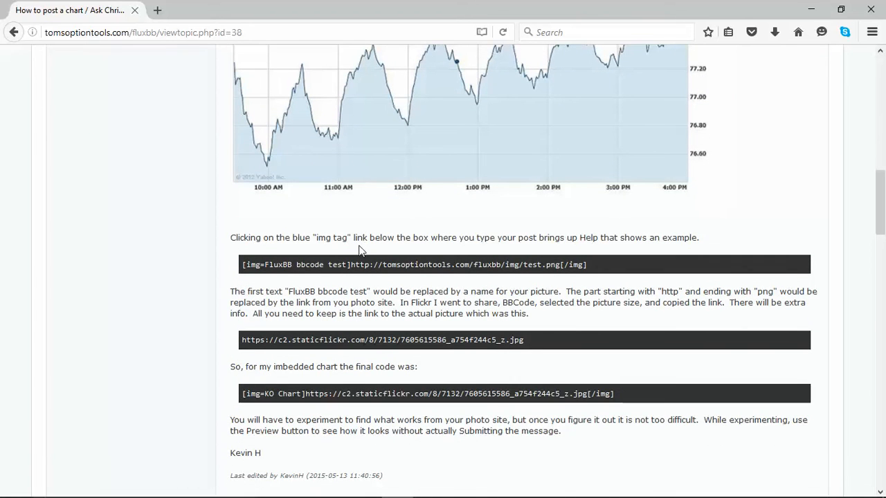
Go back to the search form and reselect the existing keyword 'image'.
{"action": "left_click", "coordinate": [13, 33]}
{"action": "left_click", "coordinate": [14, 33]}
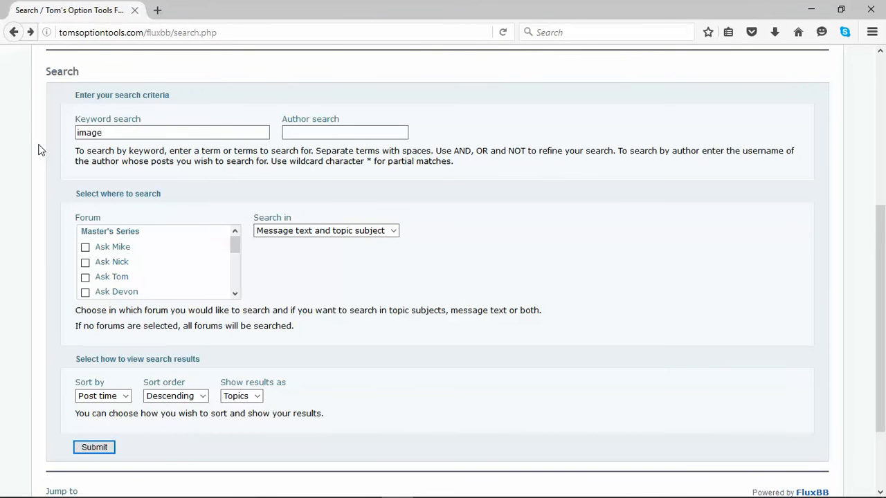
{"action": "left_click", "coordinate": [125, 133]}
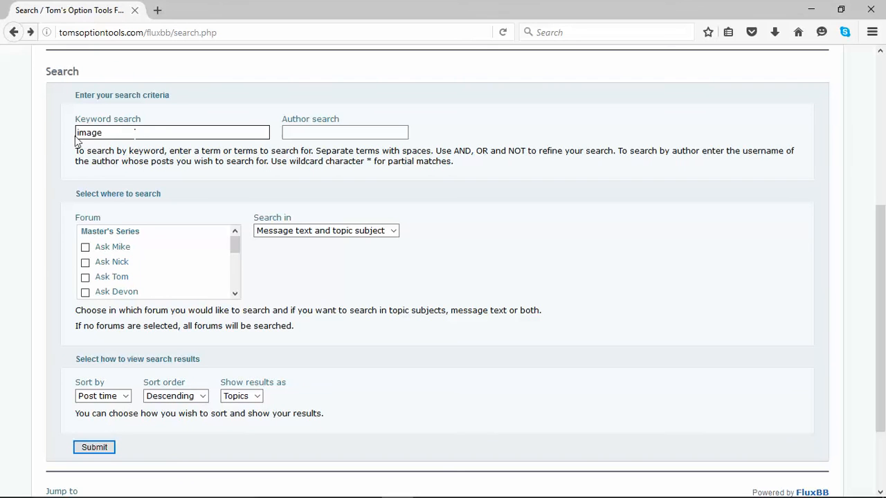
{"action": "double_click", "coordinate": [111, 133]}
{"action": "left_click", "coordinate": [55, 161]}
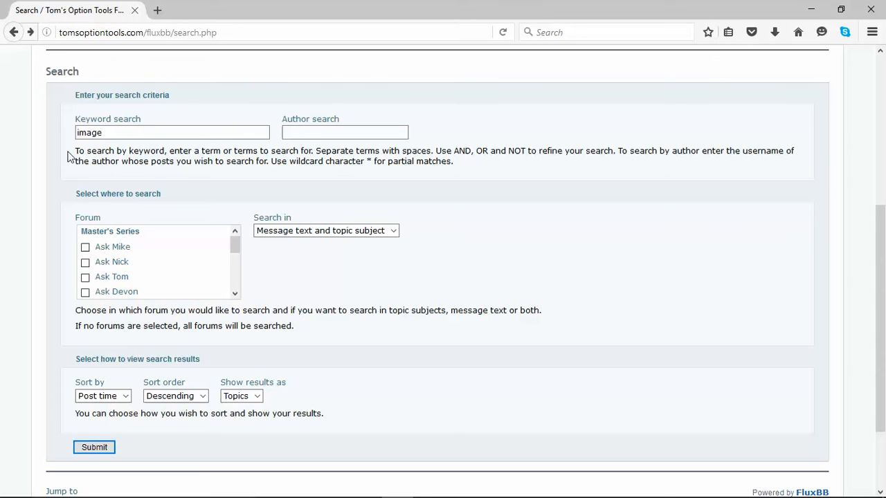
{"action": "scroll", "coordinate": [40, 157], "scroll_direction": "up", "scroll_amount": 3}
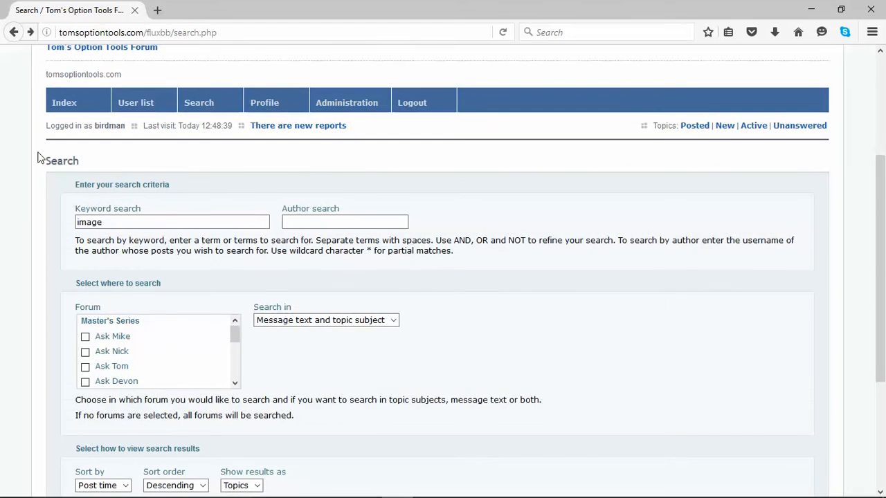